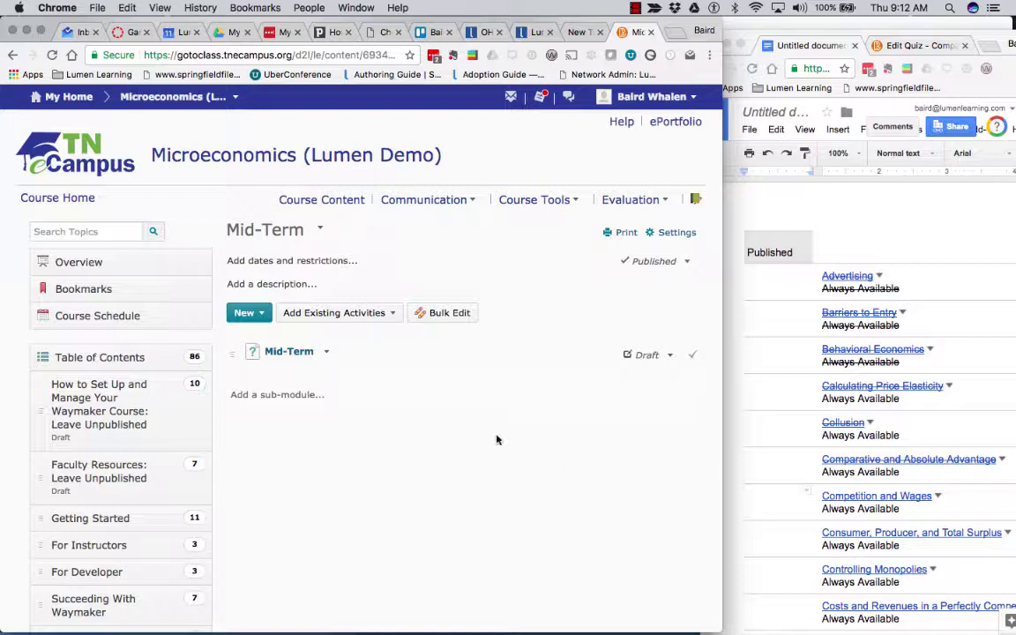
Step: Open the setup of the Mid-Term quiz and look through its existing questions and sections
{"action": "left_click", "coordinate": [298, 353]}
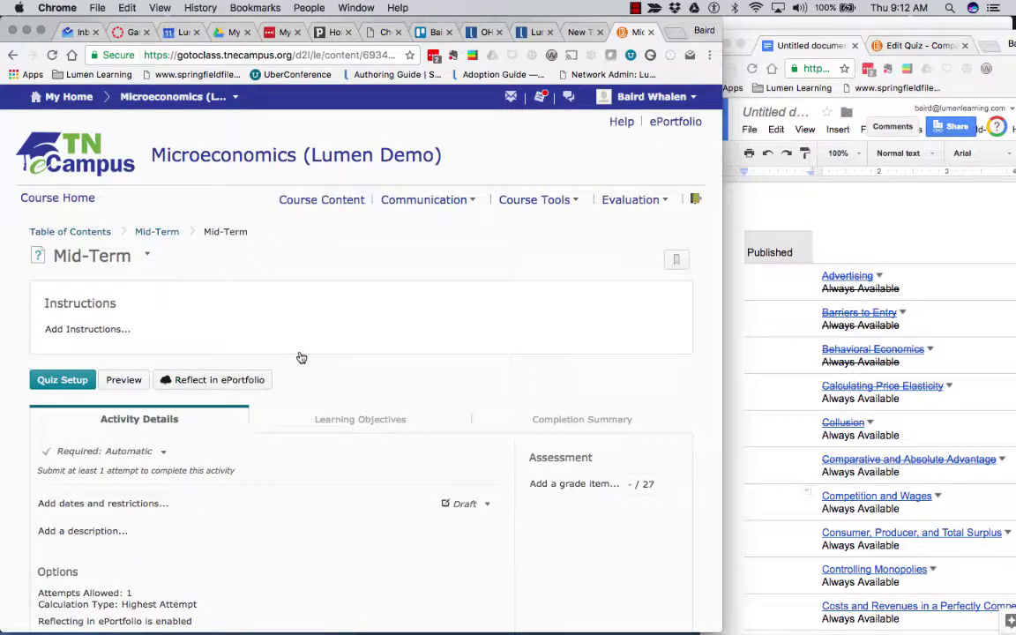
{"action": "left_click", "coordinate": [70, 382]}
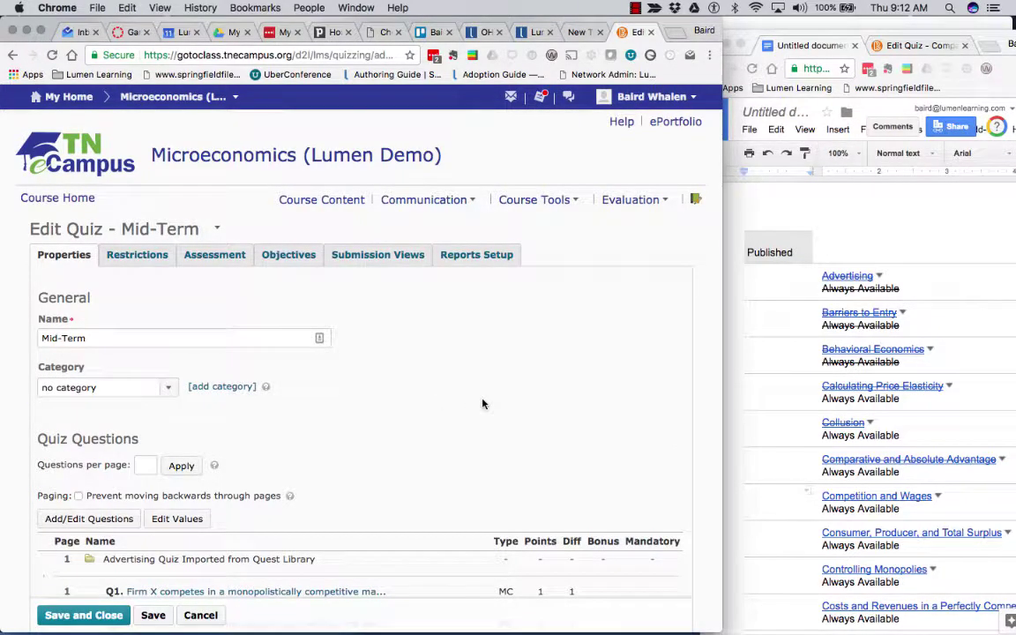
{"action": "scroll", "coordinate": [483, 404], "scroll_direction": "down", "scroll_amount": 1}
{"action": "scroll", "coordinate": [483, 404], "scroll_direction": "down", "scroll_amount": 4}
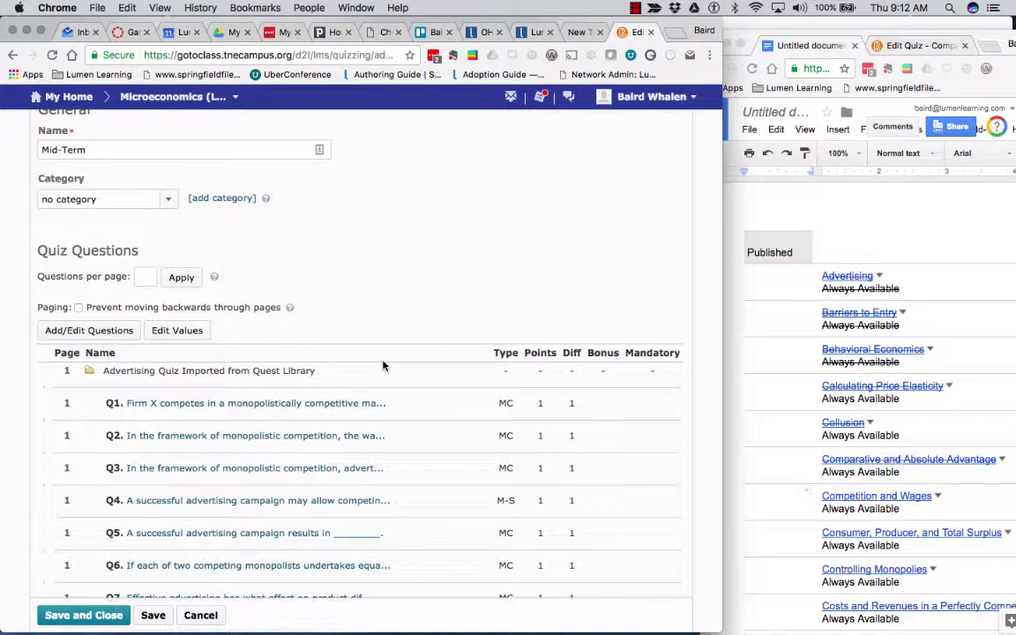
{"action": "scroll", "coordinate": [383, 366], "scroll_direction": "down", "scroll_amount": 7}
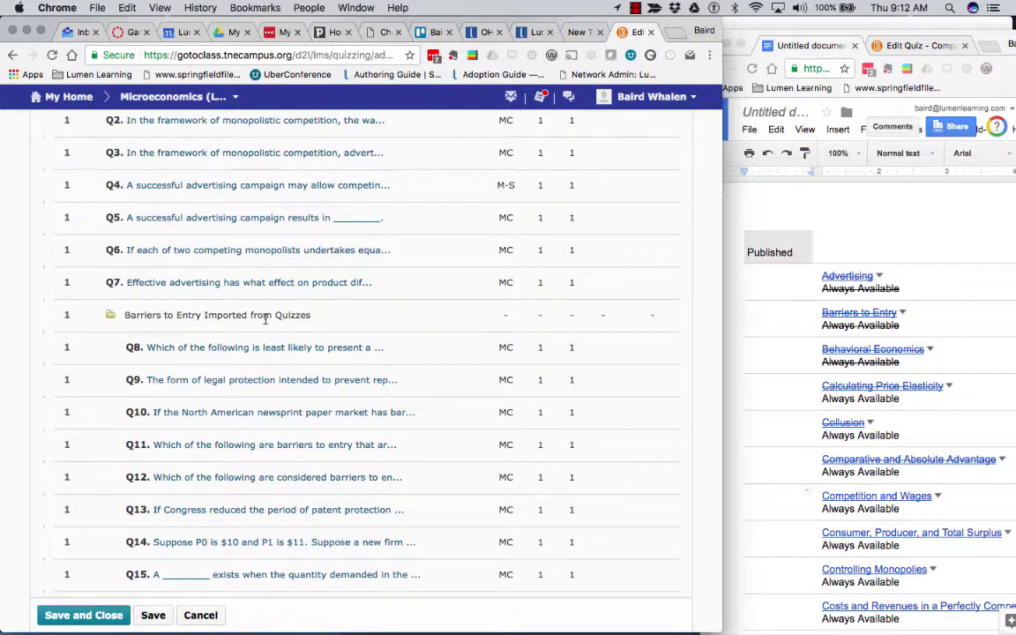
{"action": "scroll", "coordinate": [265, 319], "scroll_direction": "up", "scroll_amount": 10}
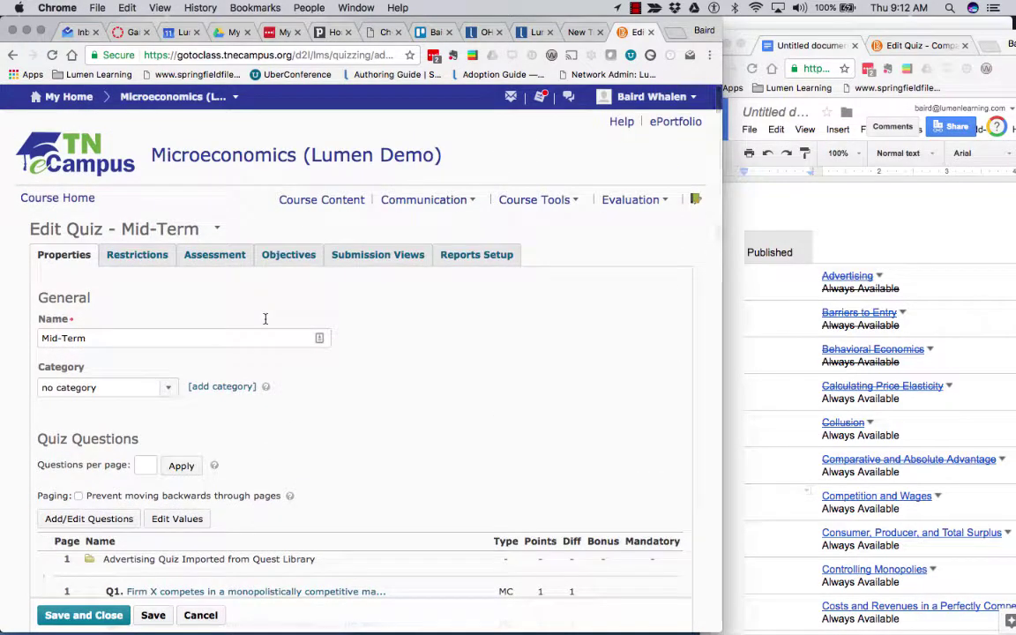
Step: Start a question import into the Mid-Term quiz from the existing Competition and Wages collection, with Subsection as source section
{"action": "left_click", "coordinate": [107, 521]}
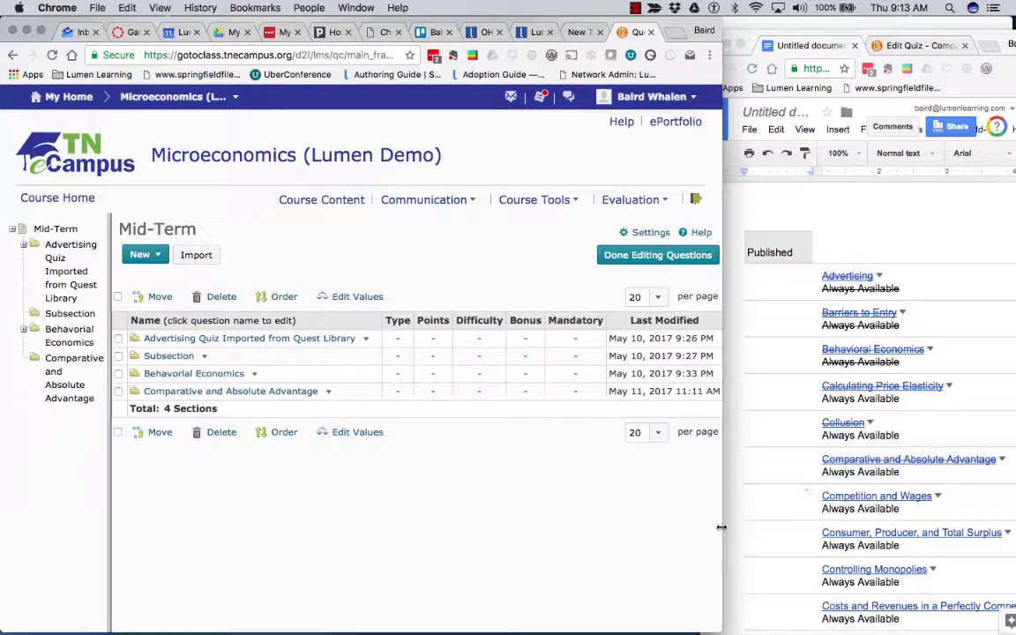
{"action": "left_click_drag", "start_coordinate": [721, 527], "coordinate": [790, 526]}
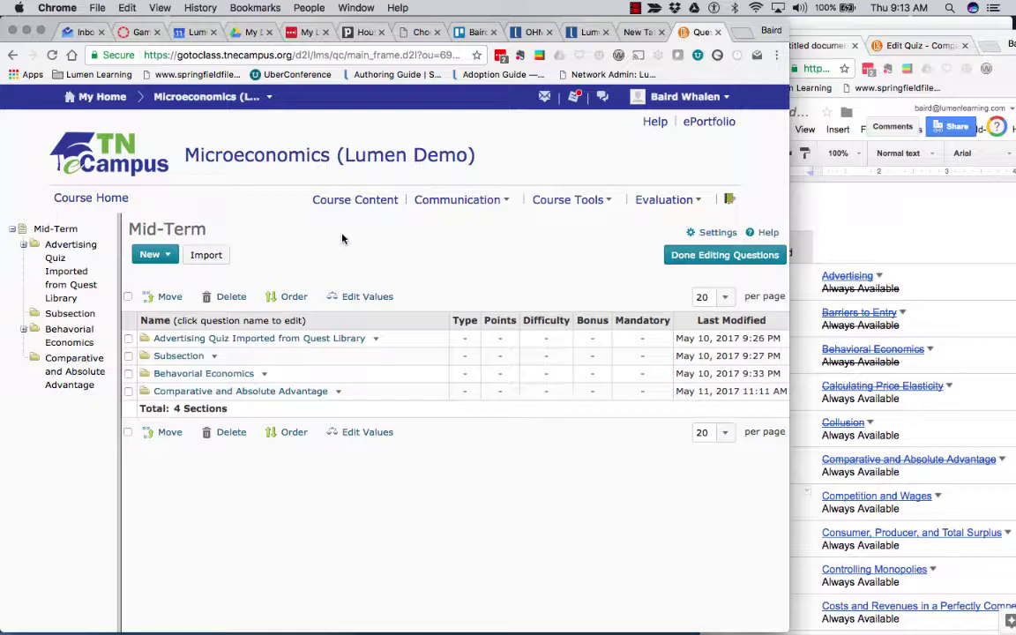
{"action": "left_click", "coordinate": [219, 255]}
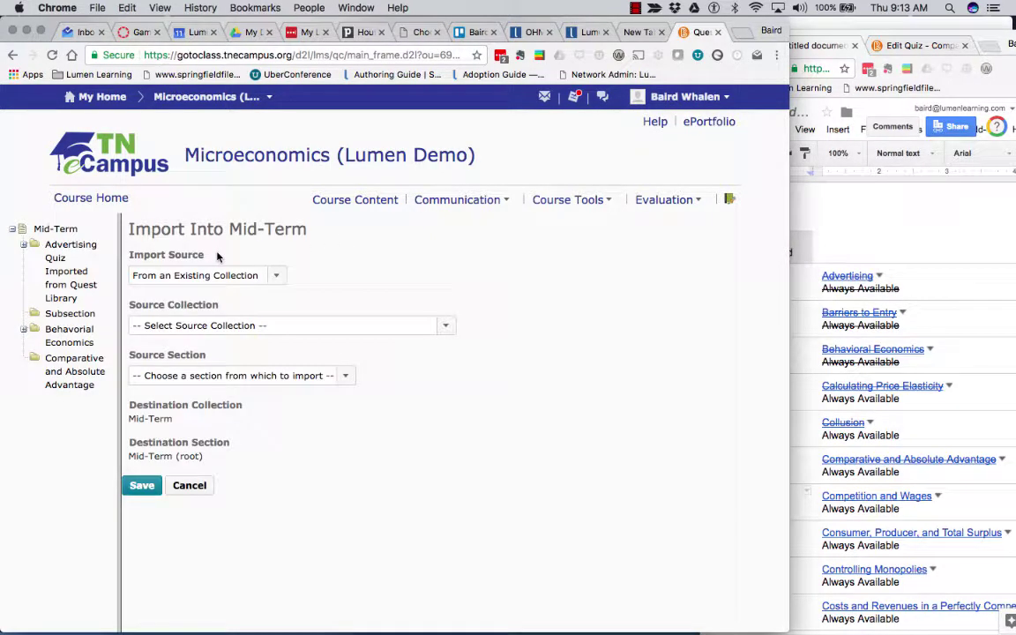
{"action": "left_click", "coordinate": [448, 327]}
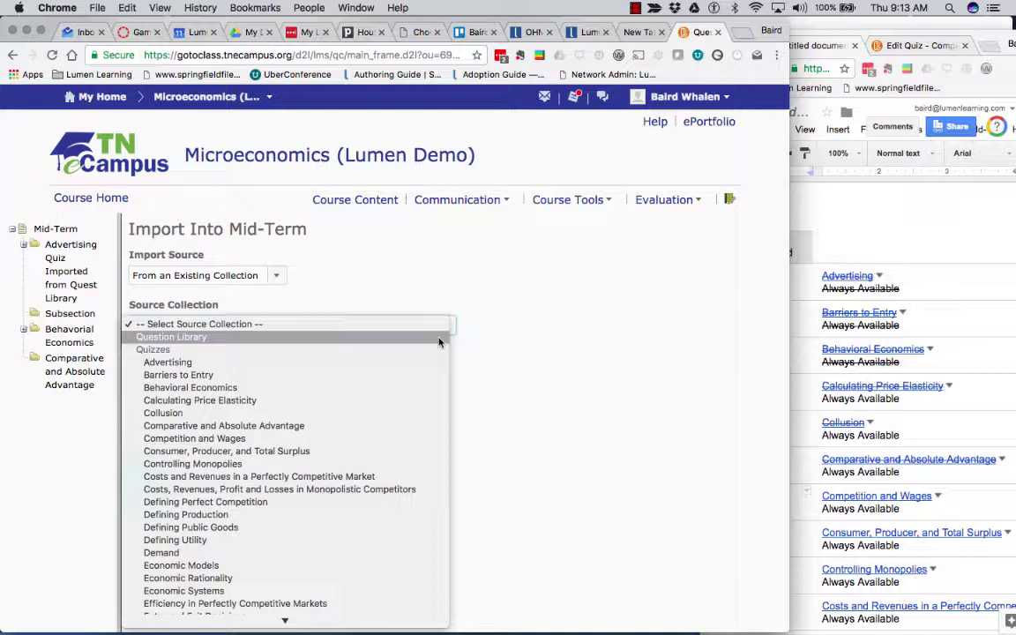
{"action": "left_click", "coordinate": [414, 444]}
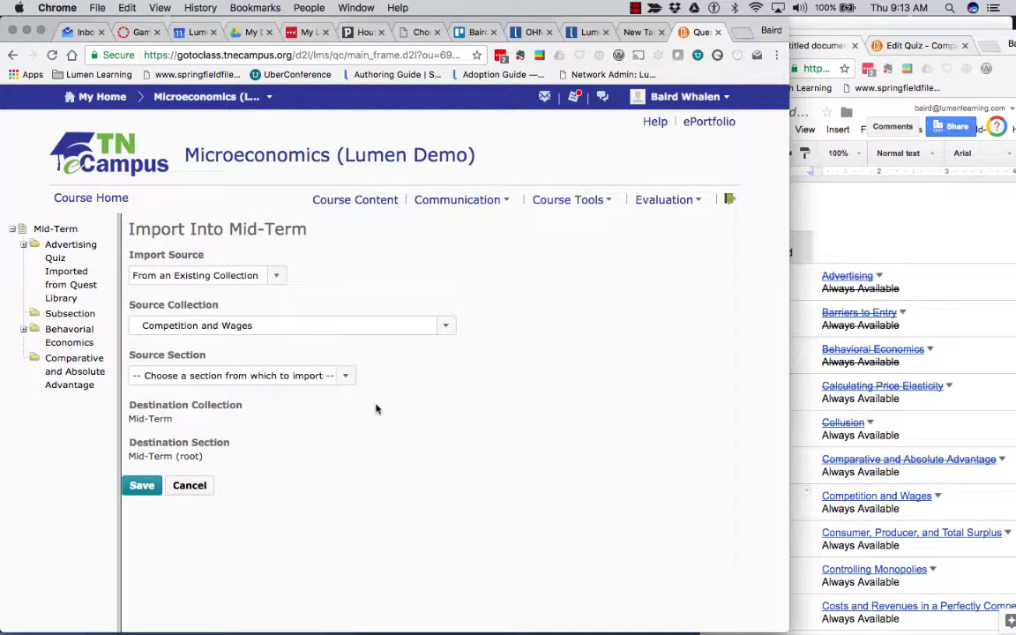
{"action": "left_click", "coordinate": [346, 377]}
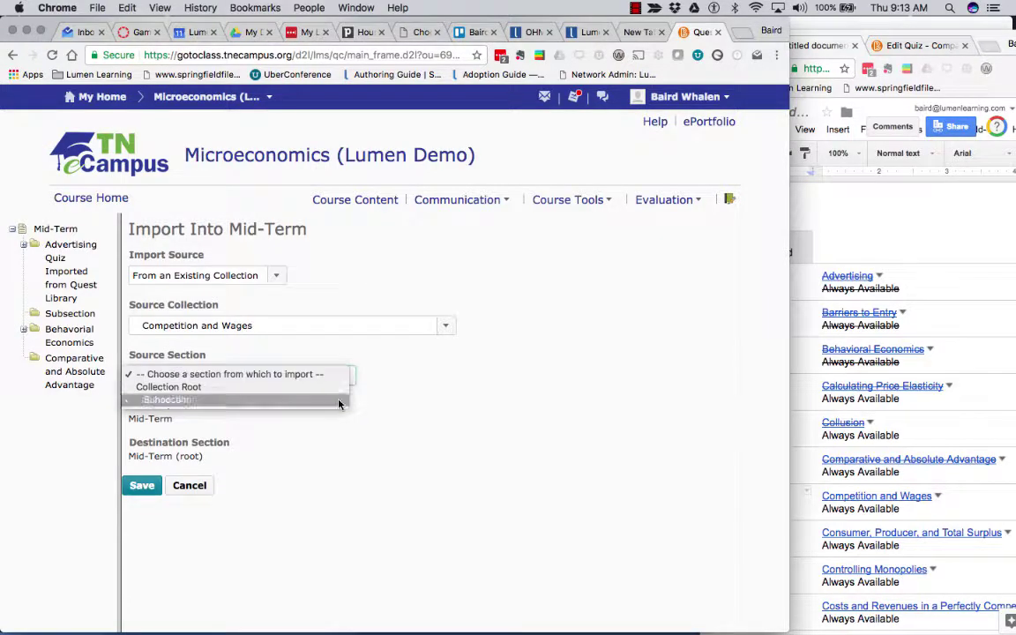
{"action": "left_click", "coordinate": [328, 404]}
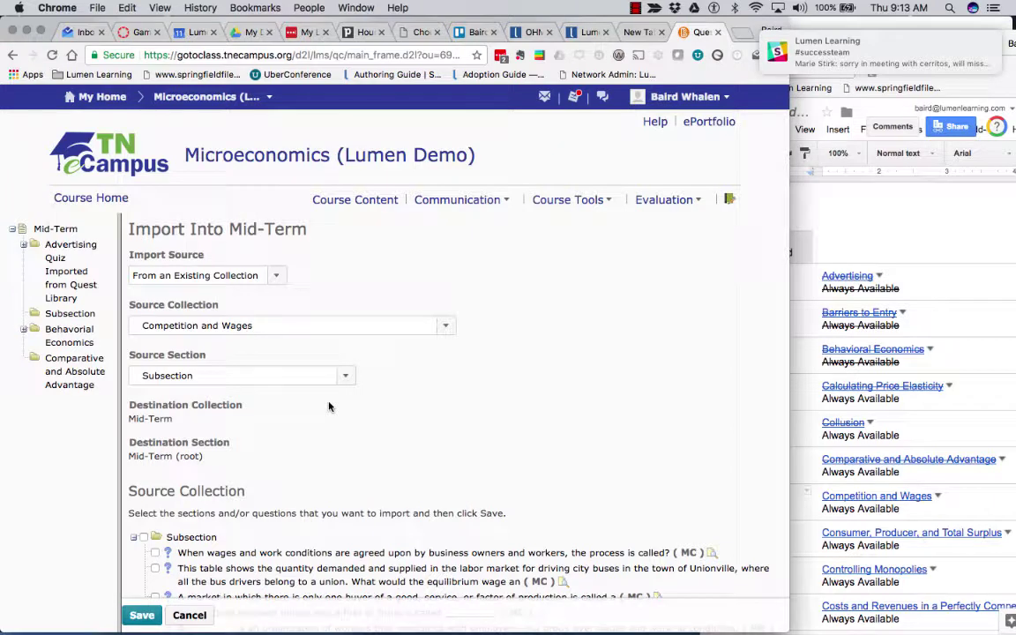
Step: Select the whole Subsection with all its questions and save the import
{"action": "scroll", "coordinate": [328, 407], "scroll_direction": "down", "scroll_amount": 2}
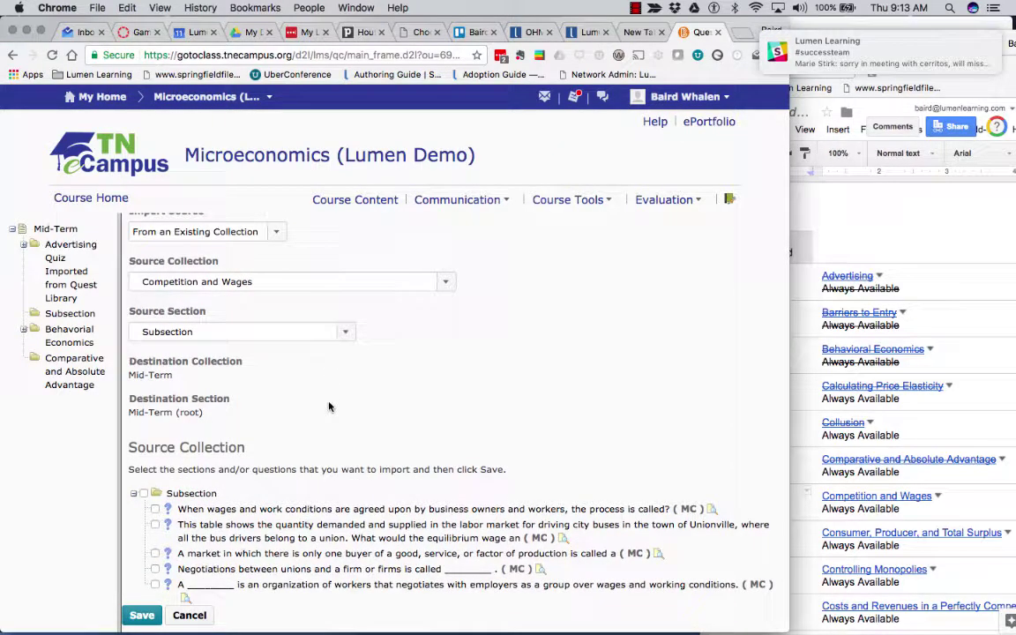
{"action": "left_click", "coordinate": [145, 495]}
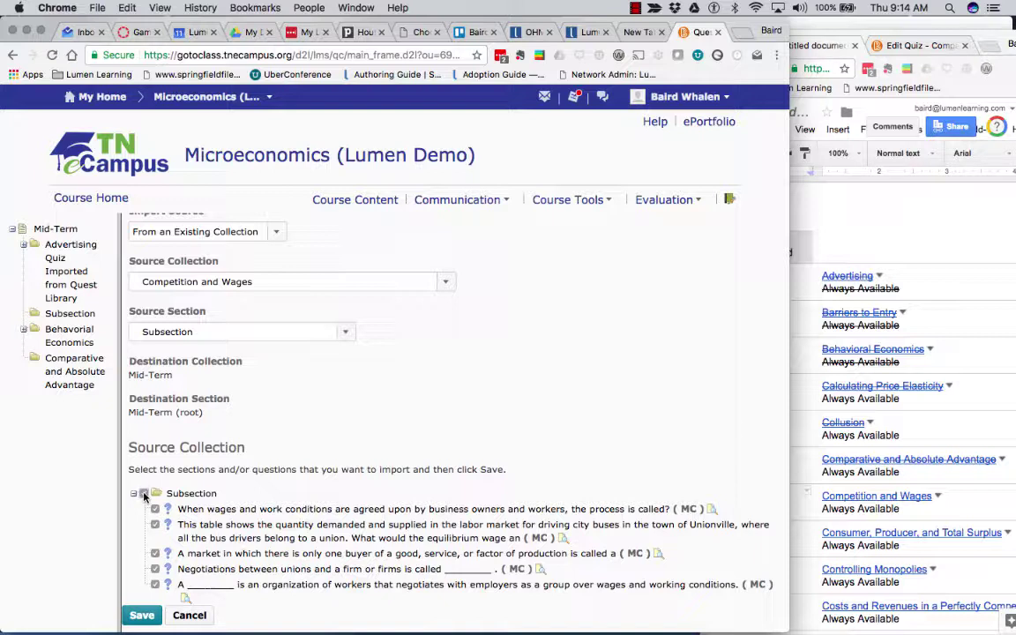
{"action": "left_click", "coordinate": [142, 616]}
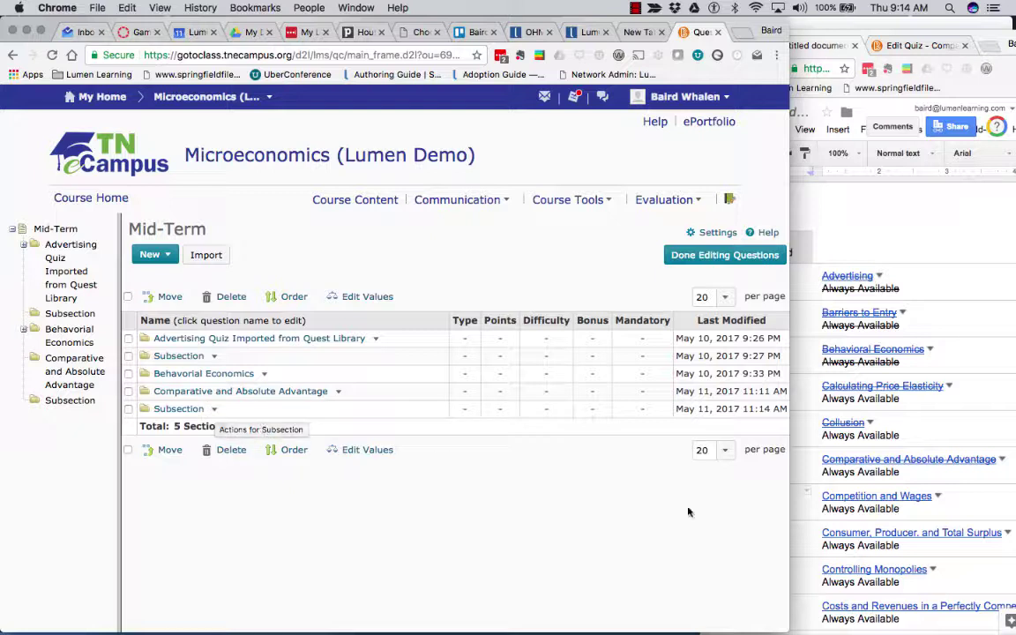
Step: Switch to the Google Docs quiz list and copy the title "Competition and Wages"
{"action": "left_click", "coordinate": [818, 501]}
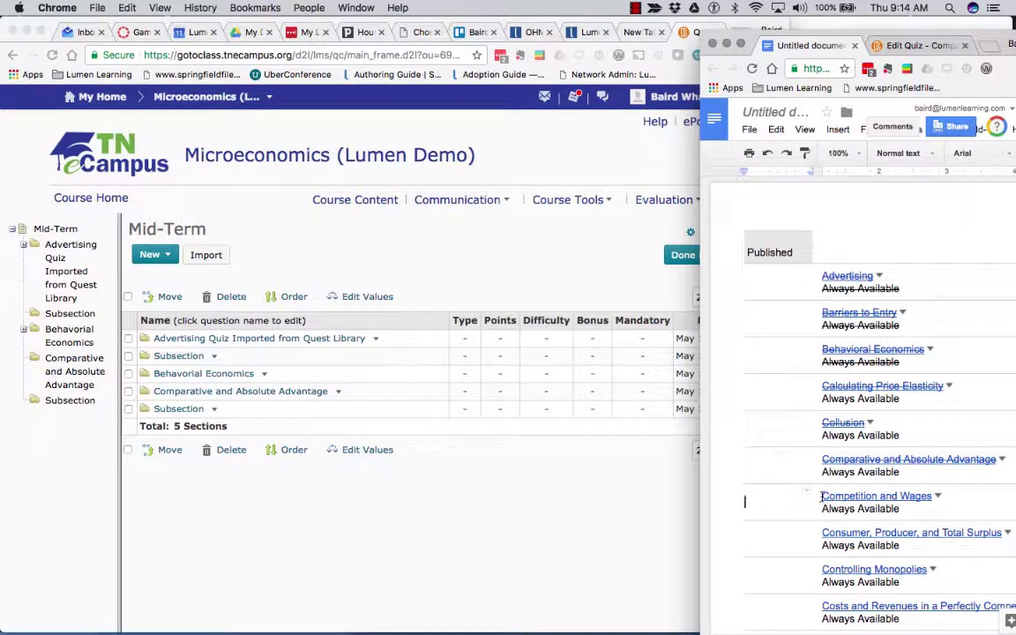
{"action": "left_click", "coordinate": [822, 497]}
{"action": "left_click_drag", "start_coordinate": [822, 497], "coordinate": [934, 497]}
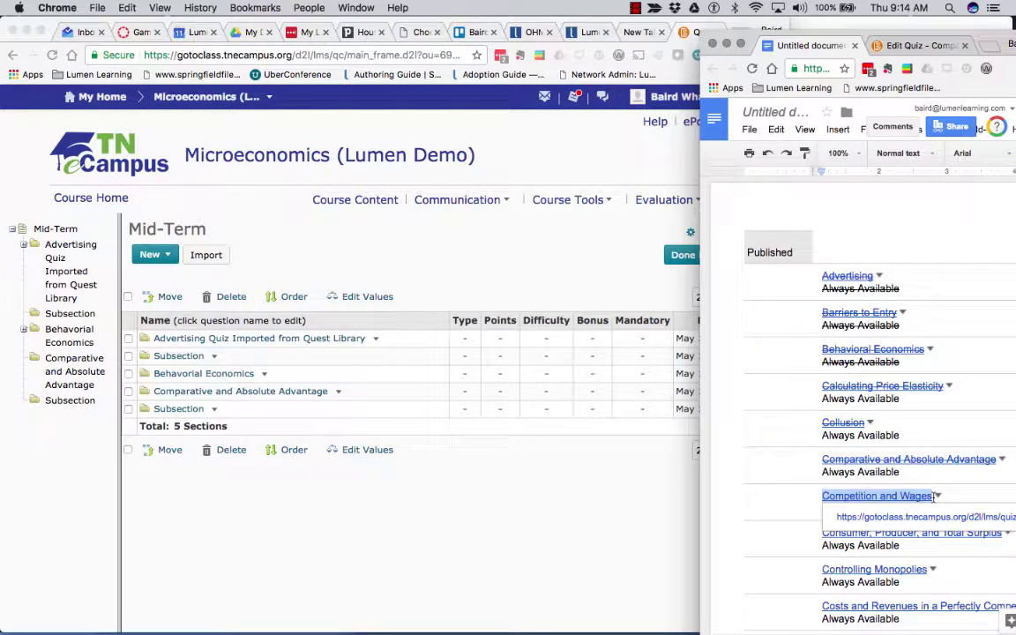
{"action": "key", "text": "super+c"}
Step: Back in the Mid-Term question editor, rename the newly imported last Subsection as "Competition and Wages" and save it
{"action": "left_click", "coordinate": [215, 412]}
{"action": "left_click", "coordinate": [214, 411]}
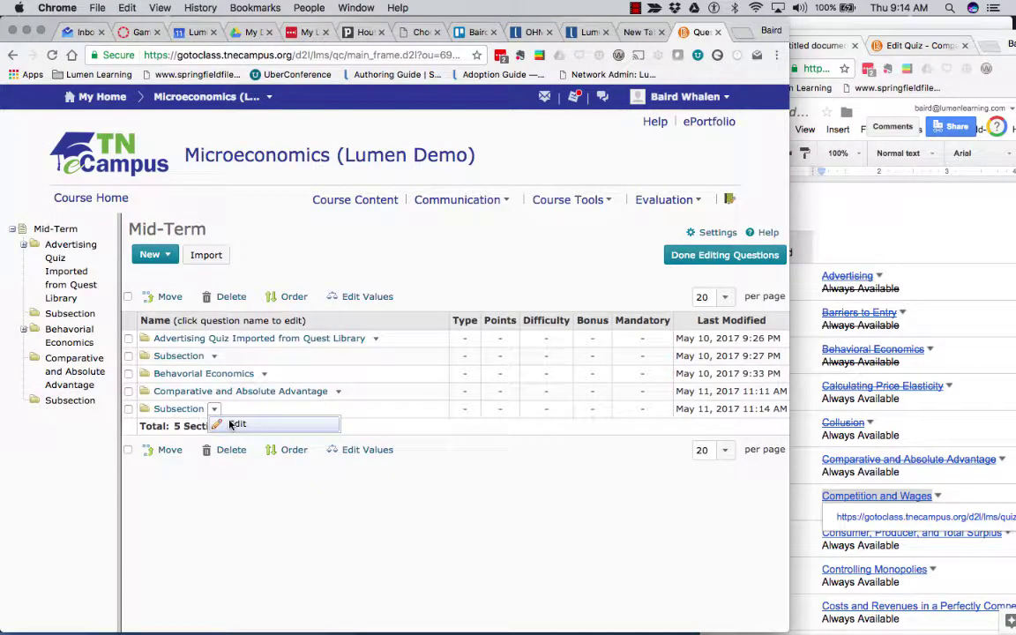
{"action": "left_click", "coordinate": [228, 423]}
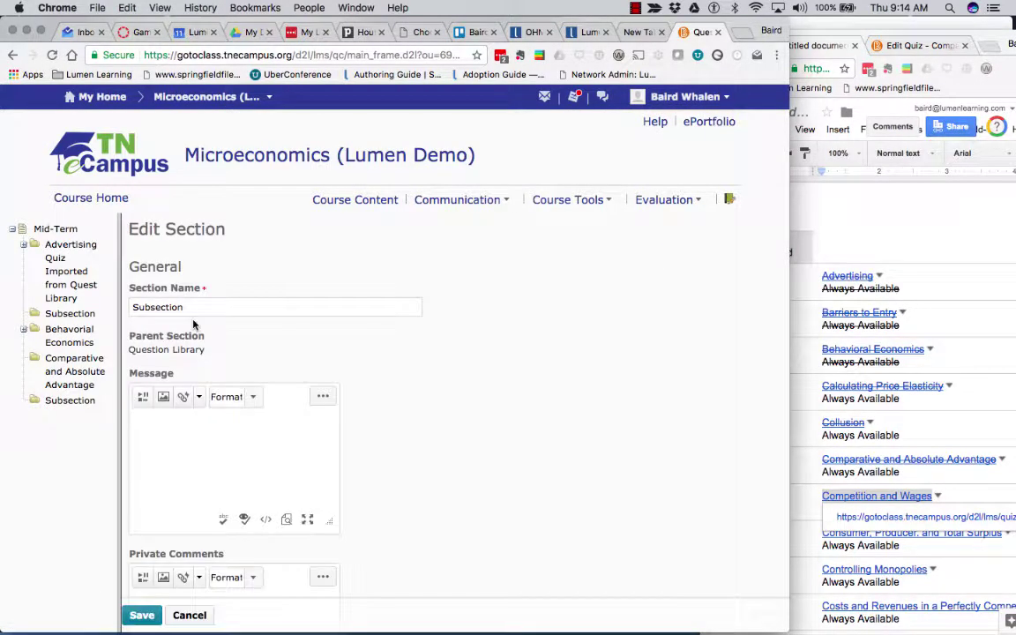
{"action": "triple_click", "coordinate": [201, 309]}
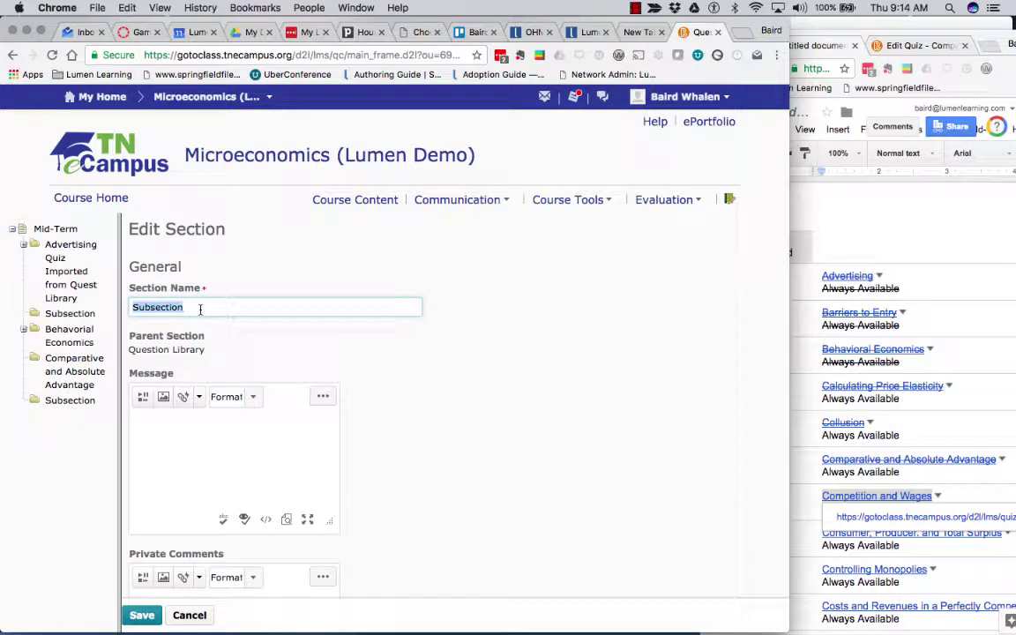
{"action": "key", "text": "super+v"}
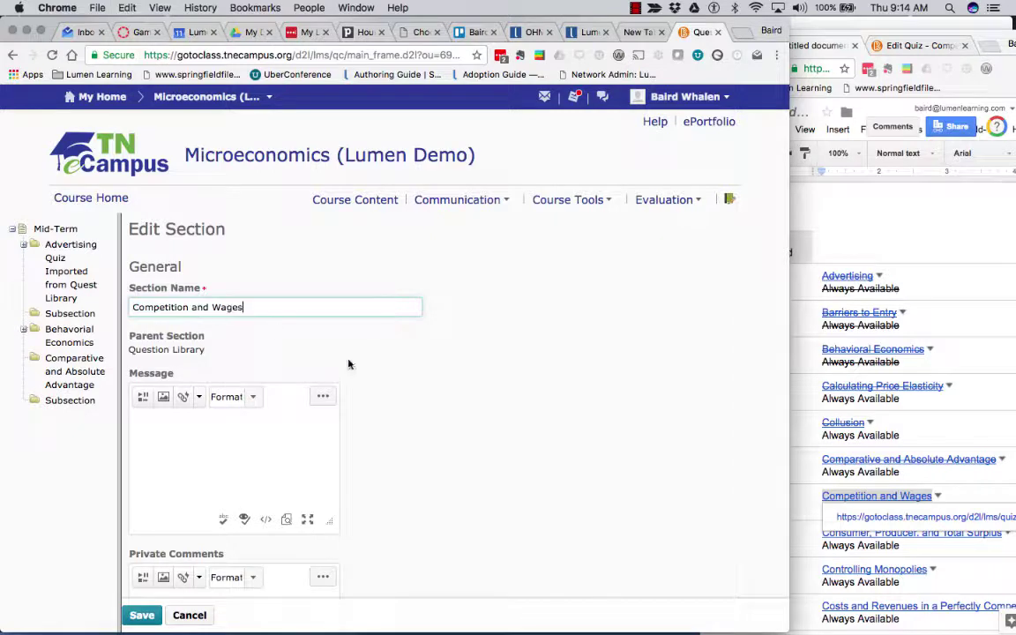
{"action": "left_click", "coordinate": [141, 615]}
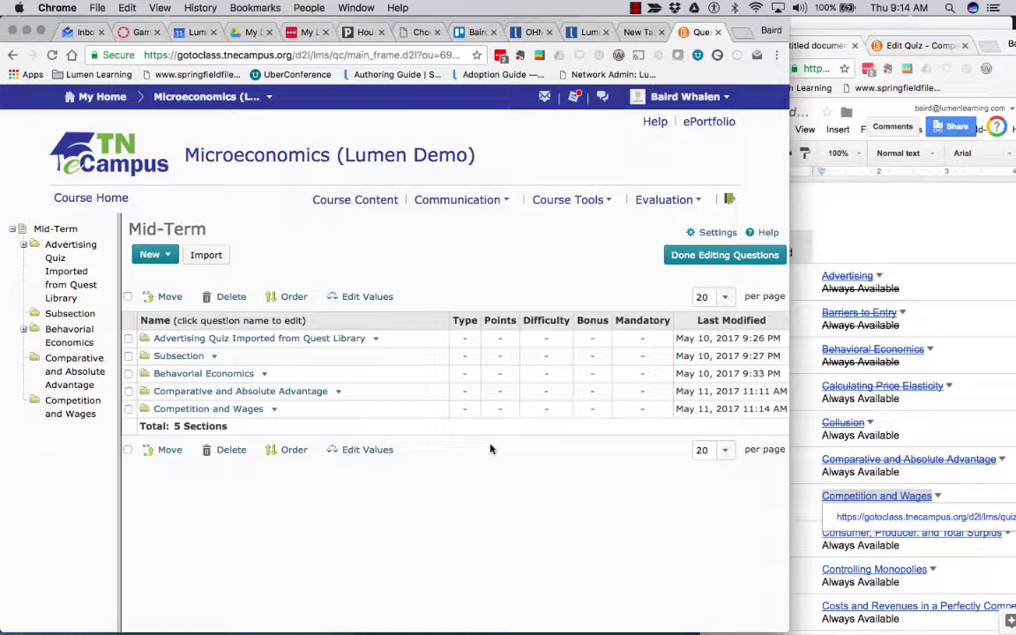
Step: Finish editing the questions and review the Mid-Term question list down to the Competition and Wages section
{"action": "left_click", "coordinate": [169, 256]}
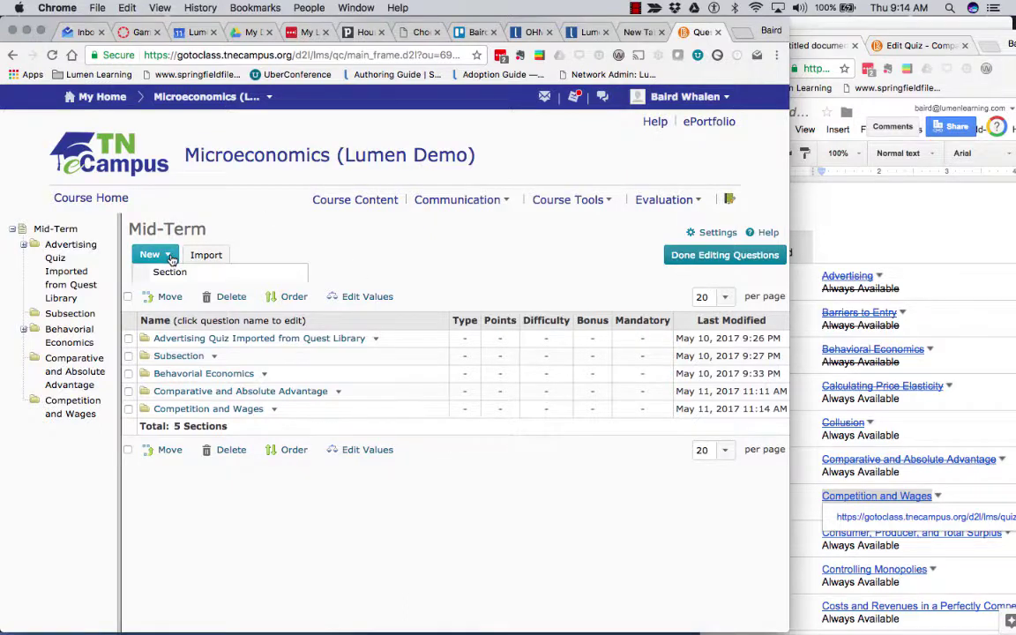
{"action": "left_click", "coordinate": [283, 242]}
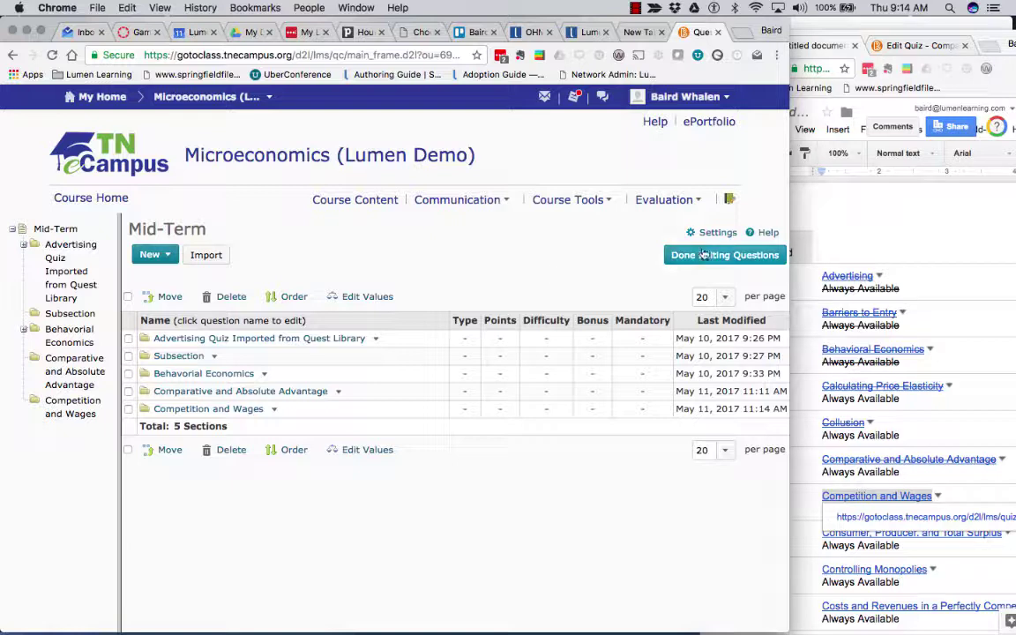
{"action": "left_click", "coordinate": [705, 254]}
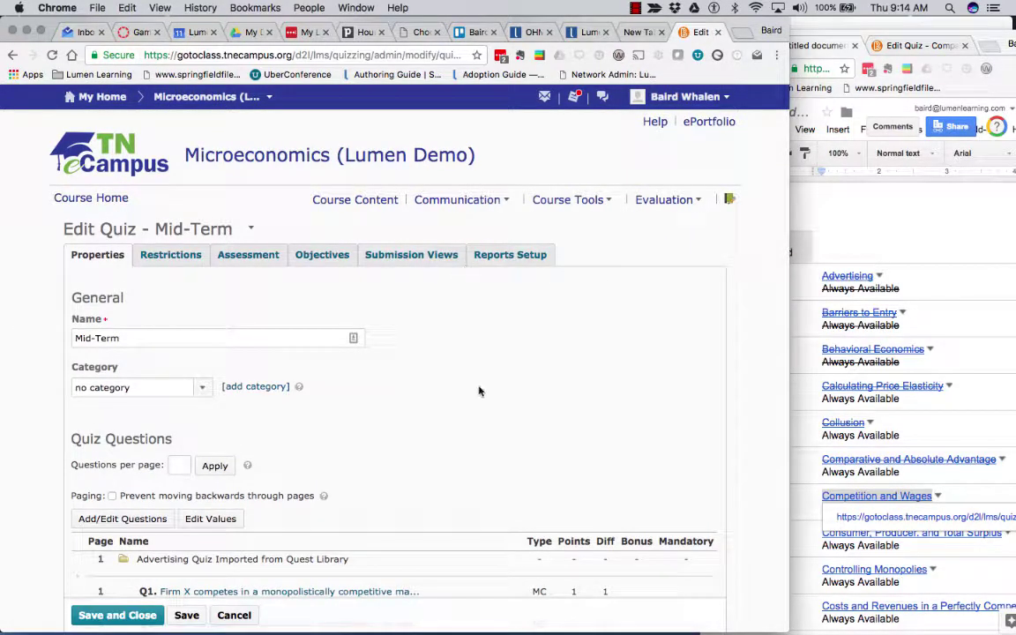
{"action": "scroll", "coordinate": [480, 392], "scroll_direction": "down", "scroll_amount": 5}
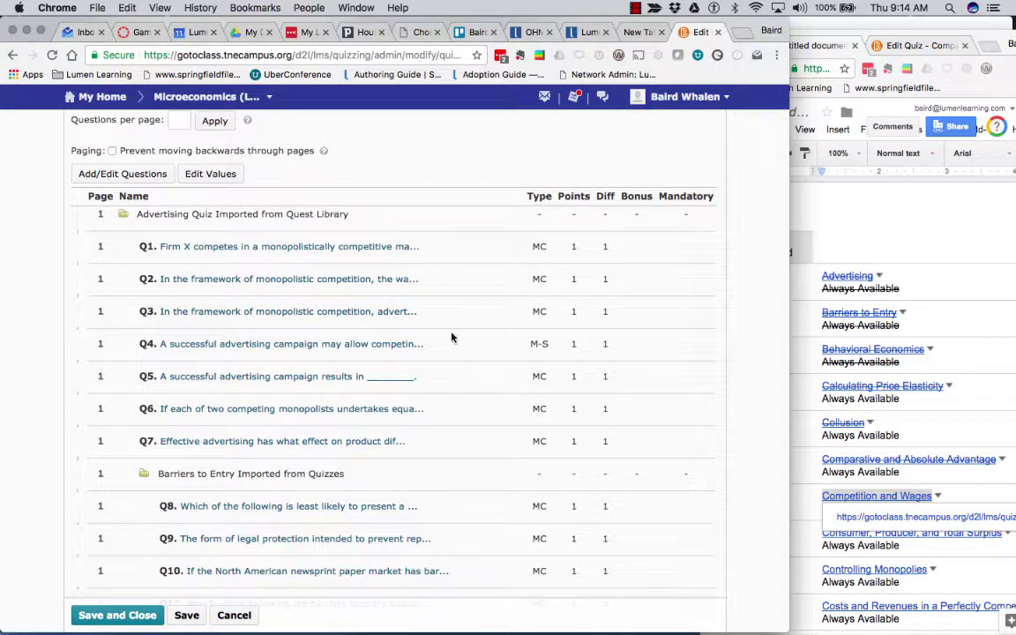
{"action": "scroll", "coordinate": [404, 317], "scroll_direction": "down", "scroll_amount": 3}
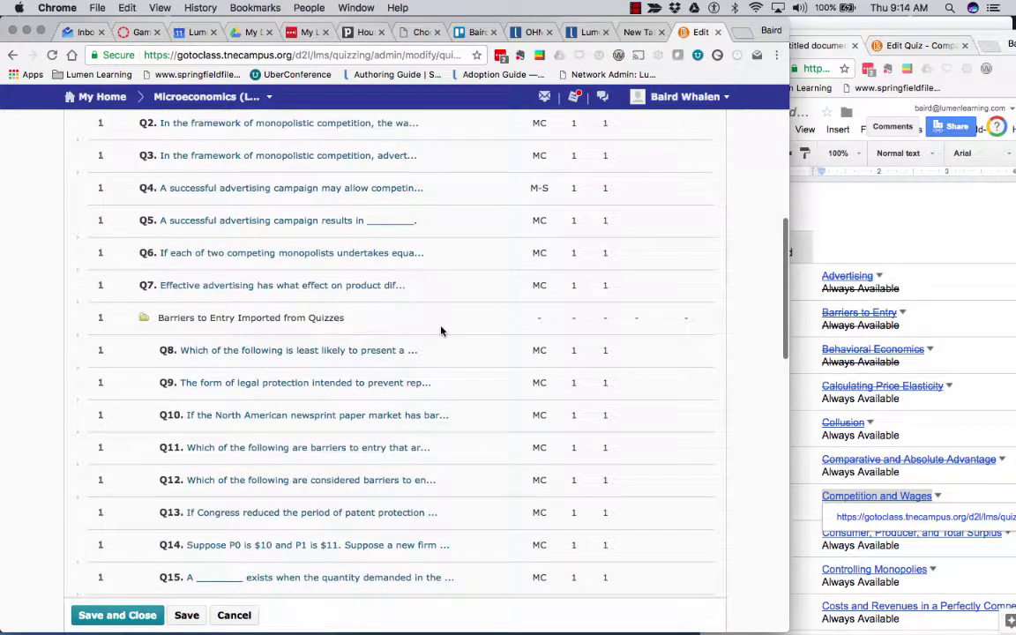
{"action": "scroll", "coordinate": [441, 331], "scroll_direction": "down", "scroll_amount": 5}
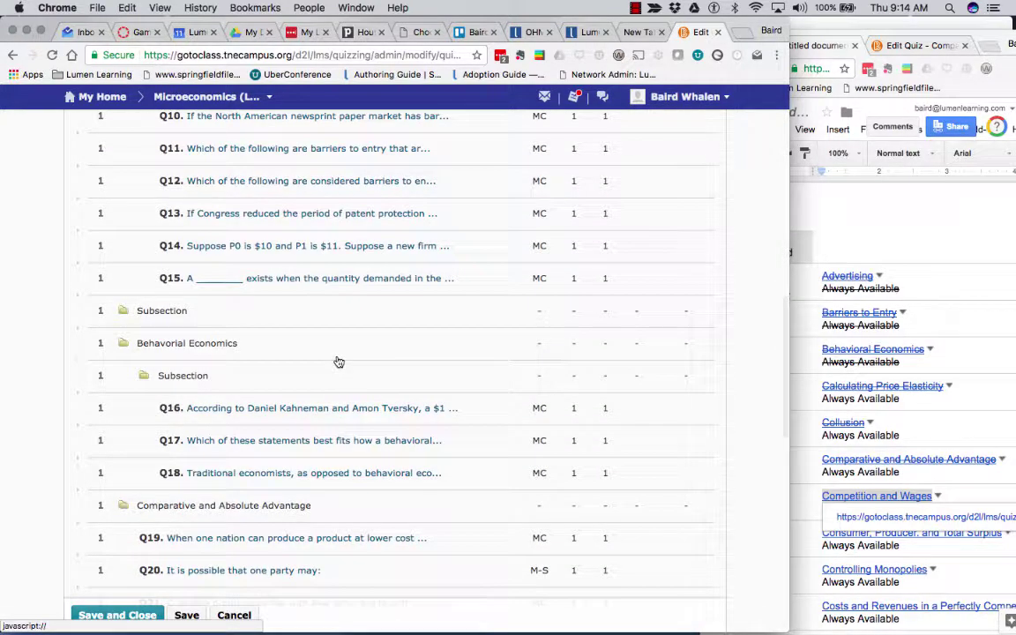
{"action": "scroll", "coordinate": [338, 361], "scroll_direction": "down", "scroll_amount": 4}
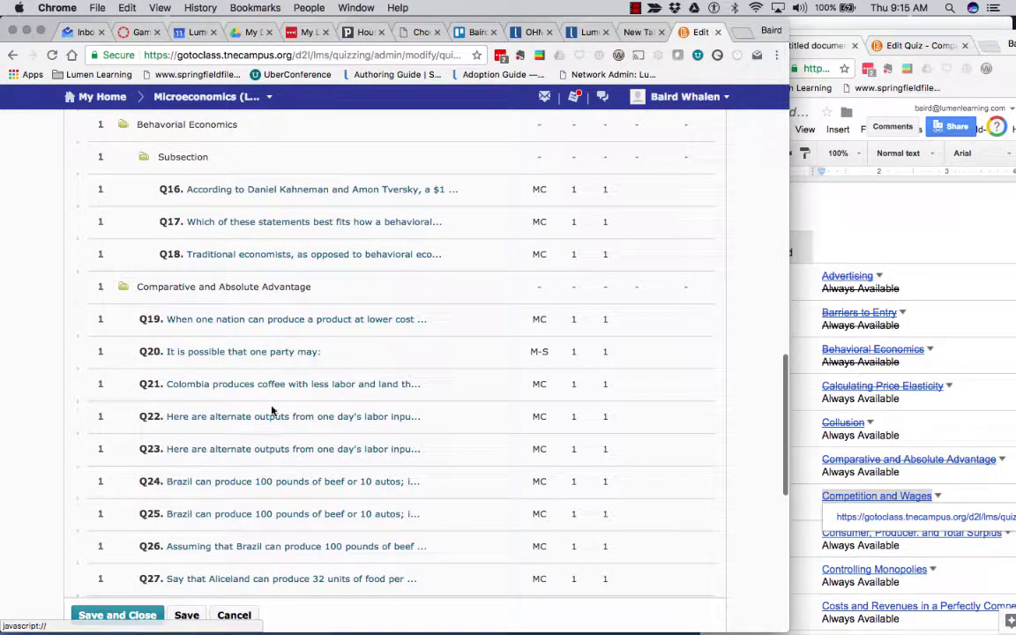
{"action": "scroll", "coordinate": [440, 364], "scroll_direction": "down", "scroll_amount": 5}
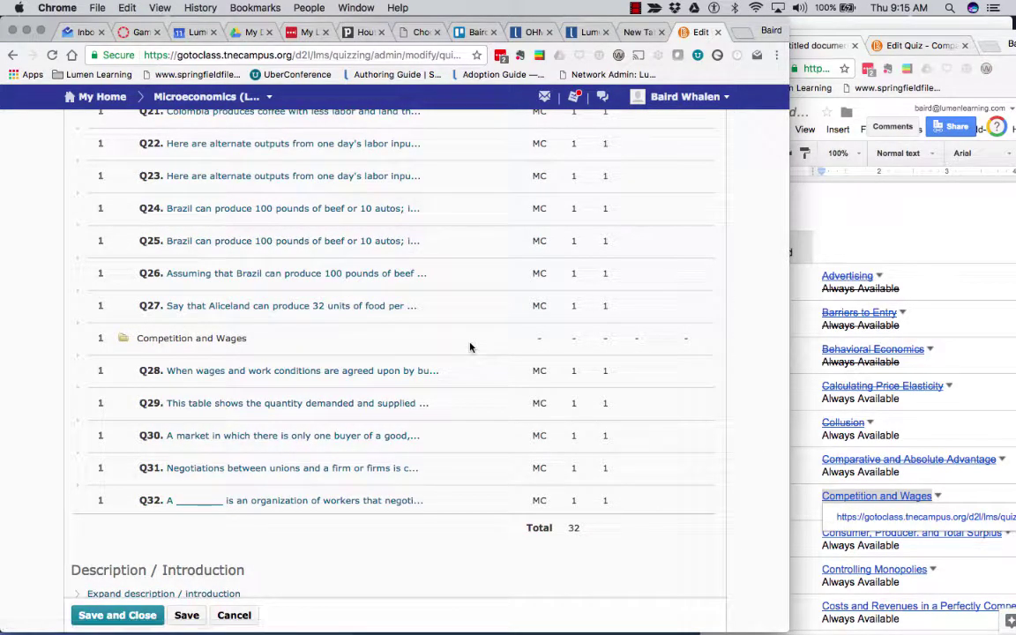
{"action": "scroll", "coordinate": [470, 347], "scroll_direction": "up", "scroll_amount": 9}
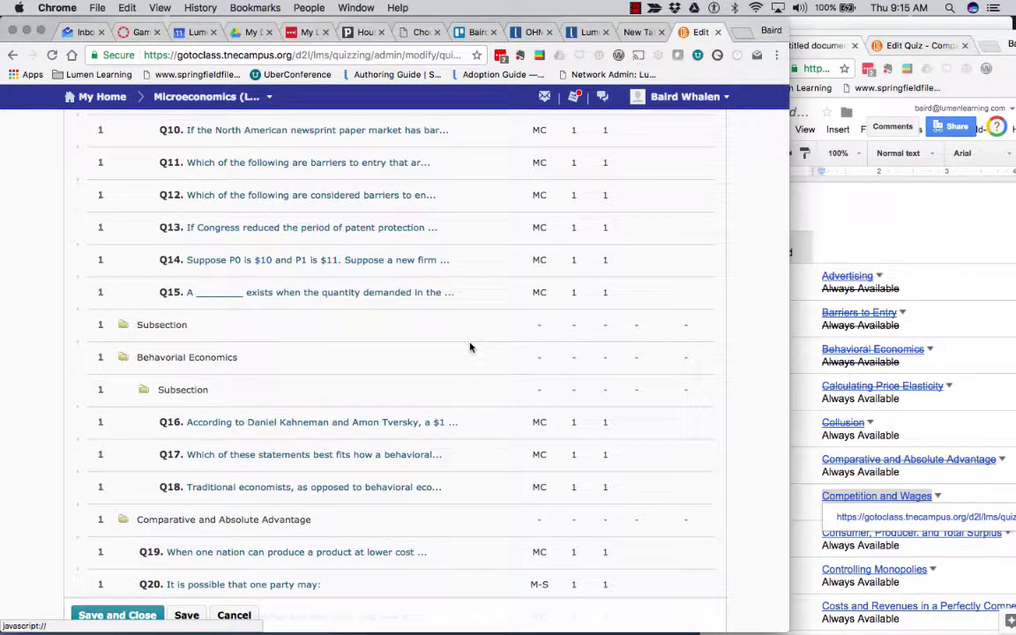
{"action": "scroll", "coordinate": [471, 347], "scroll_direction": "up", "scroll_amount": 10}
{"action": "scroll", "coordinate": [470, 347], "scroll_direction": "up", "scroll_amount": 5}
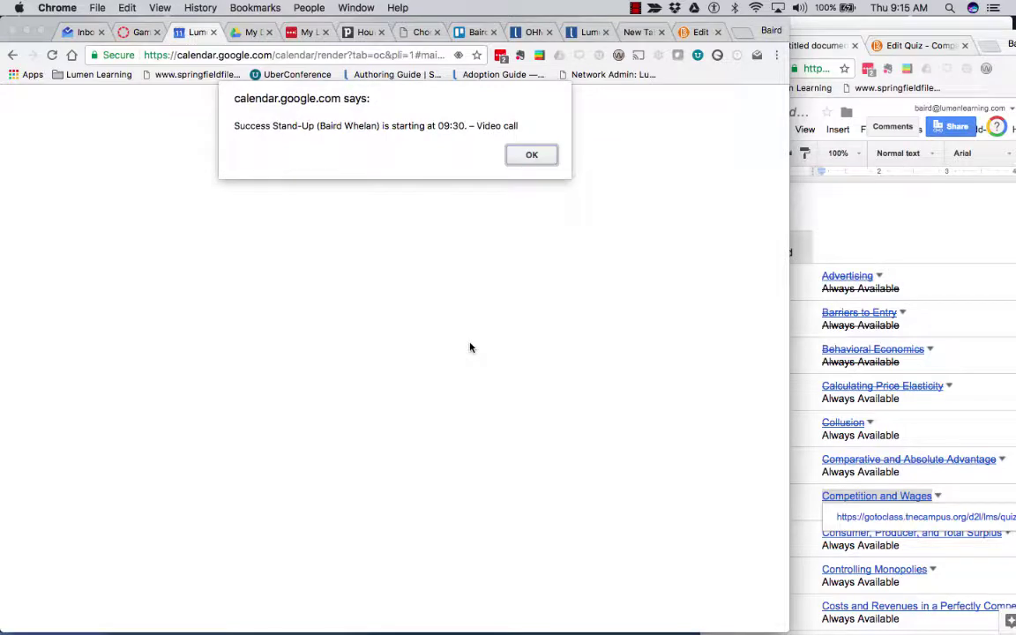
Step: Dismiss the calendar's meeting reminder and return to the Mid-Term quiz's edit page
{"action": "left_click", "coordinate": [534, 155]}
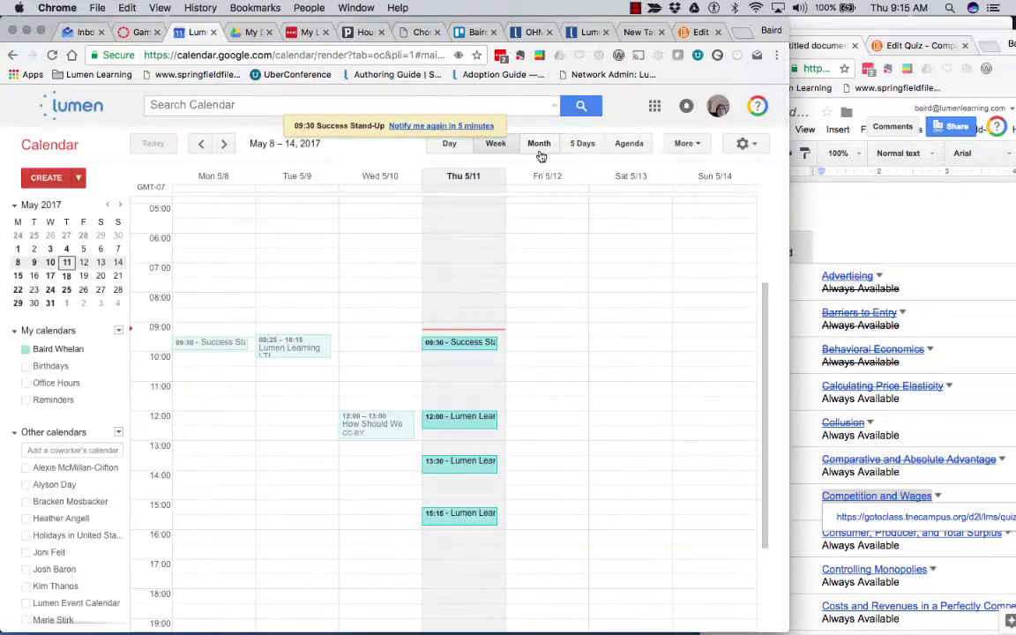
{"action": "left_click", "coordinate": [704, 32]}
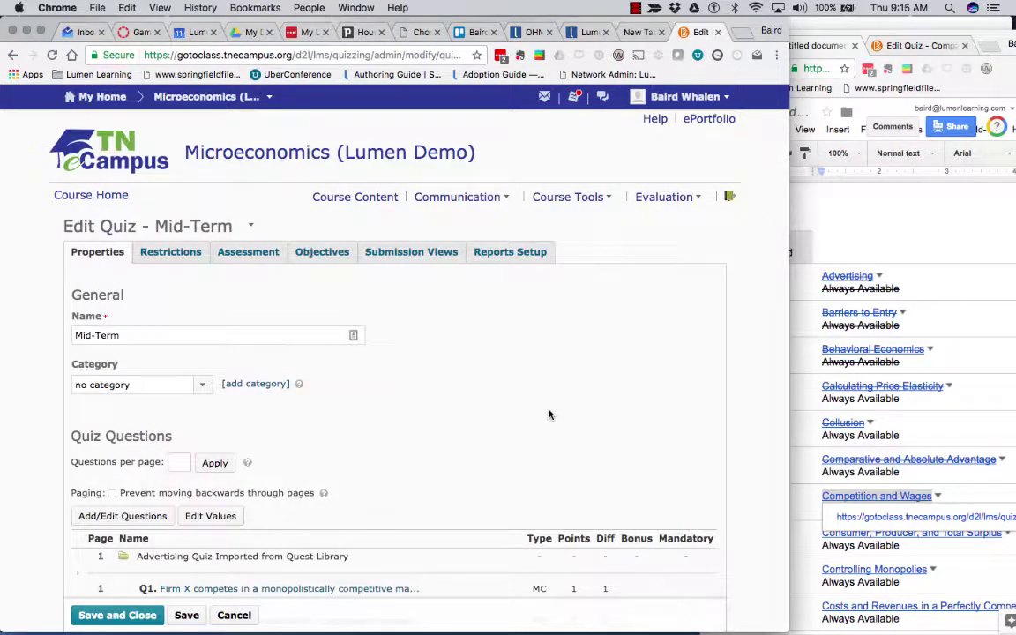
{"action": "scroll", "coordinate": [549, 415], "scroll_direction": "down", "scroll_amount": 5}
{"action": "scroll", "coordinate": [547, 415], "scroll_direction": "up", "scroll_amount": 5}
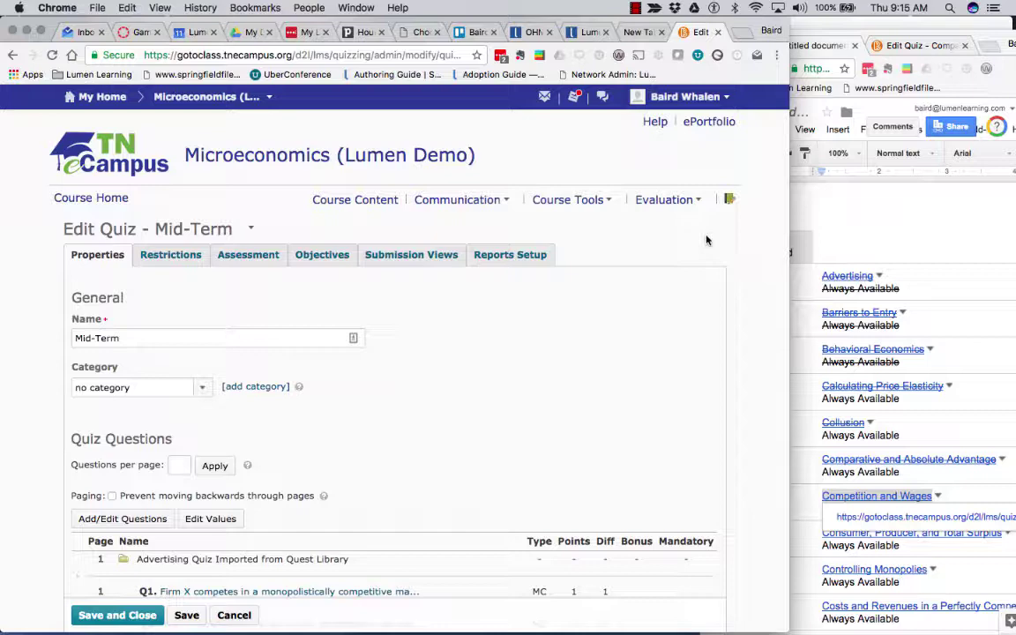
{"action": "left_click", "coordinate": [635, 7]}
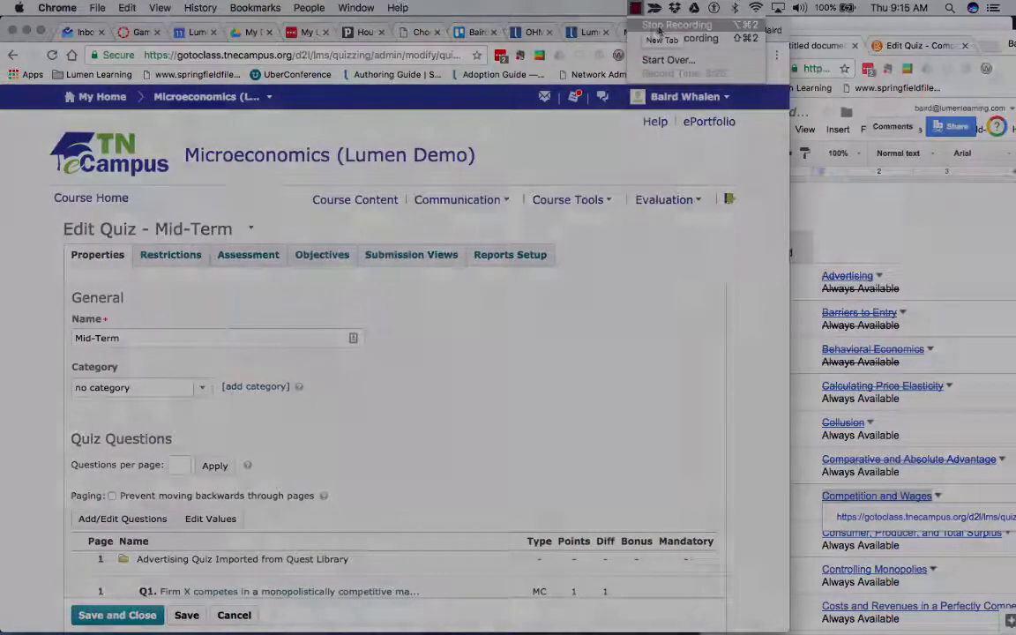